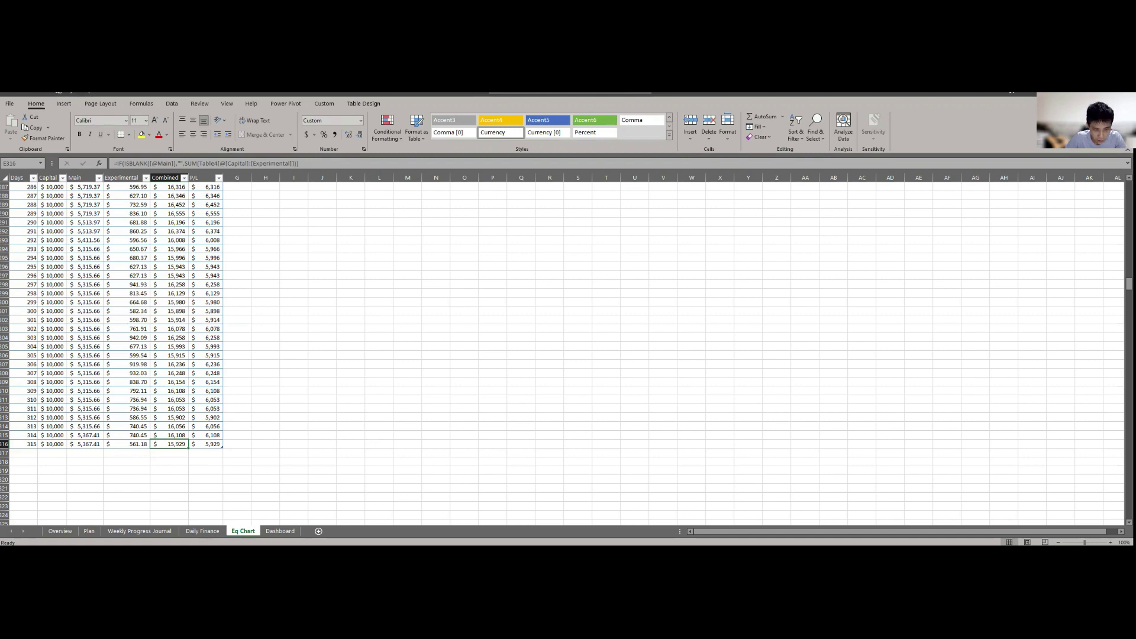
Switch from Excel's Eq Chart sheet to the TradingView BTCUSD chart window
mouse_move(383, 559)
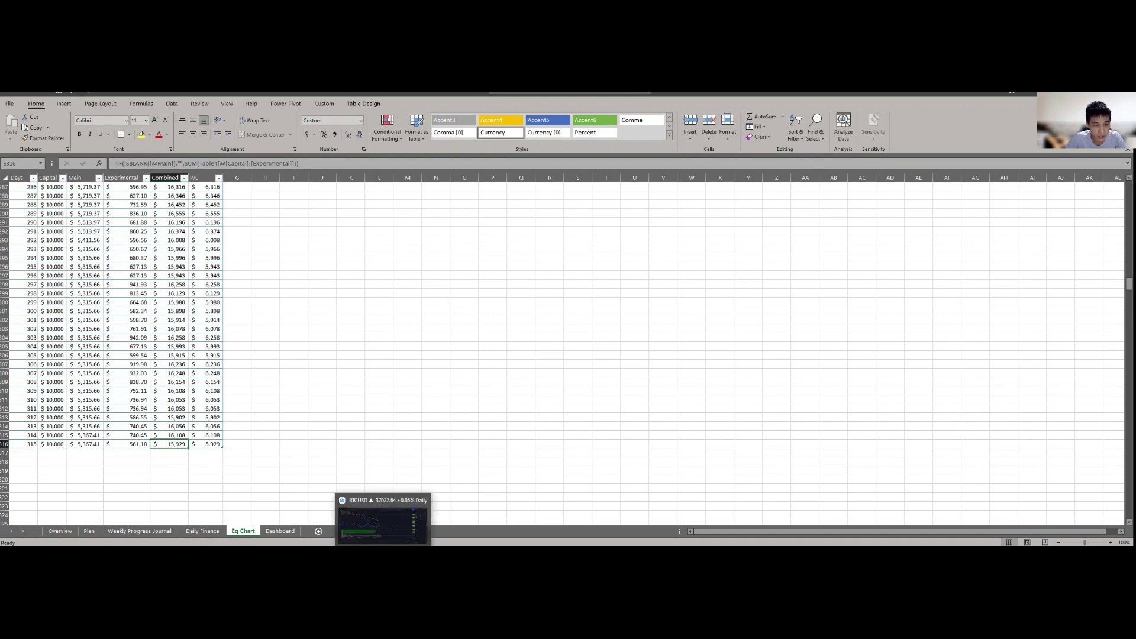
left_click(383, 520)
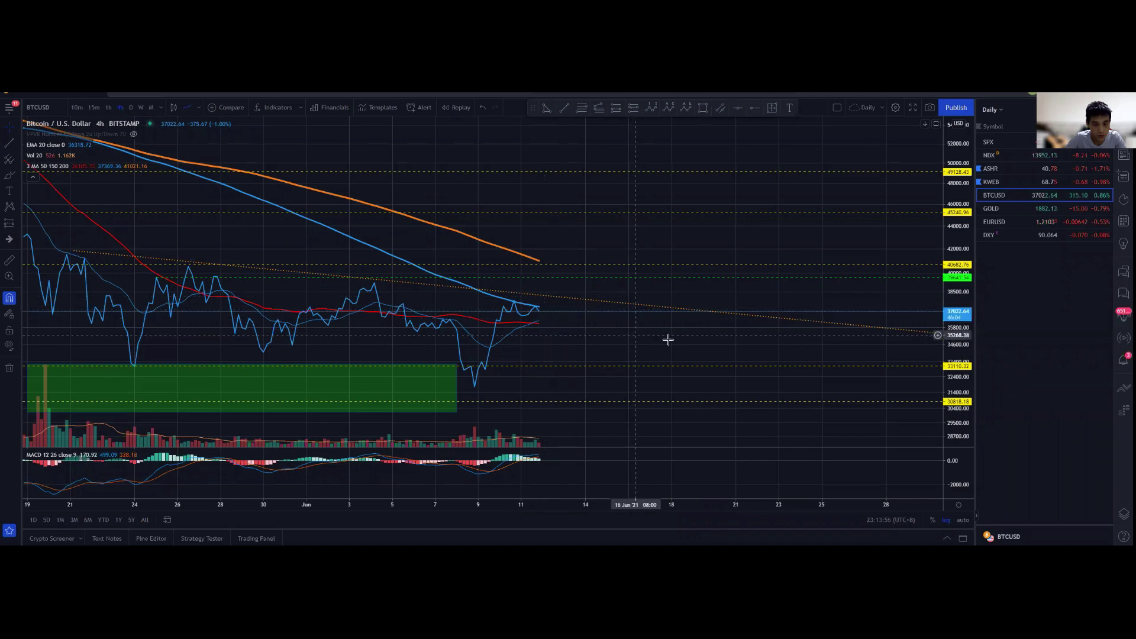
View SPX on daily bars with a compressed price scale, then move on to the NDX daily chart
left_click_drag(571, 345, 567, 330)
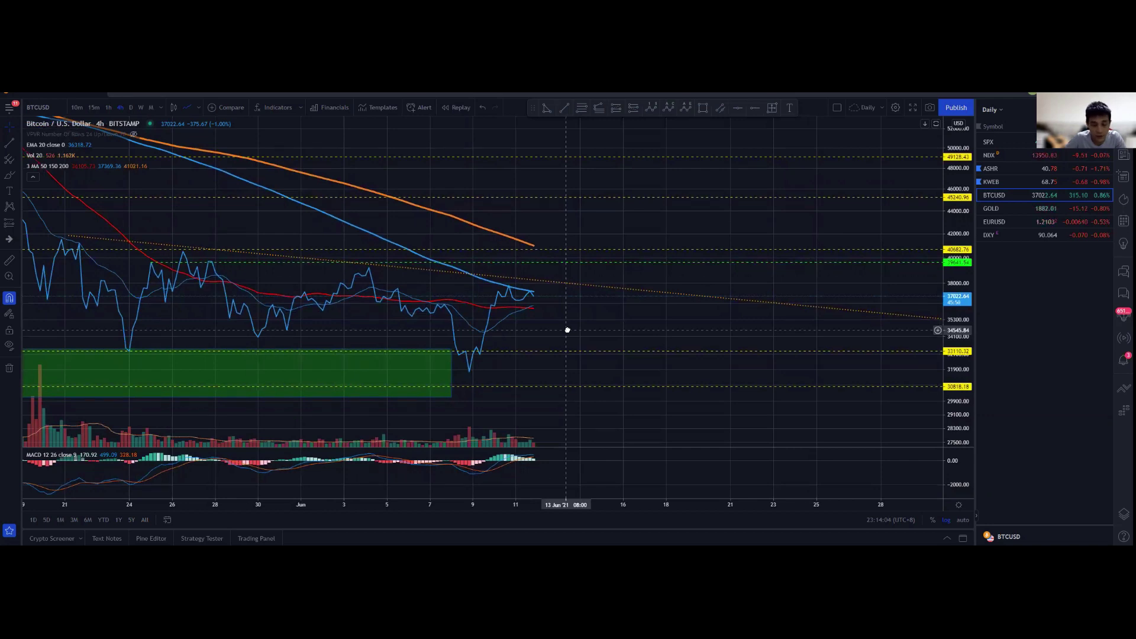
left_click_drag(566, 329, 566, 339)
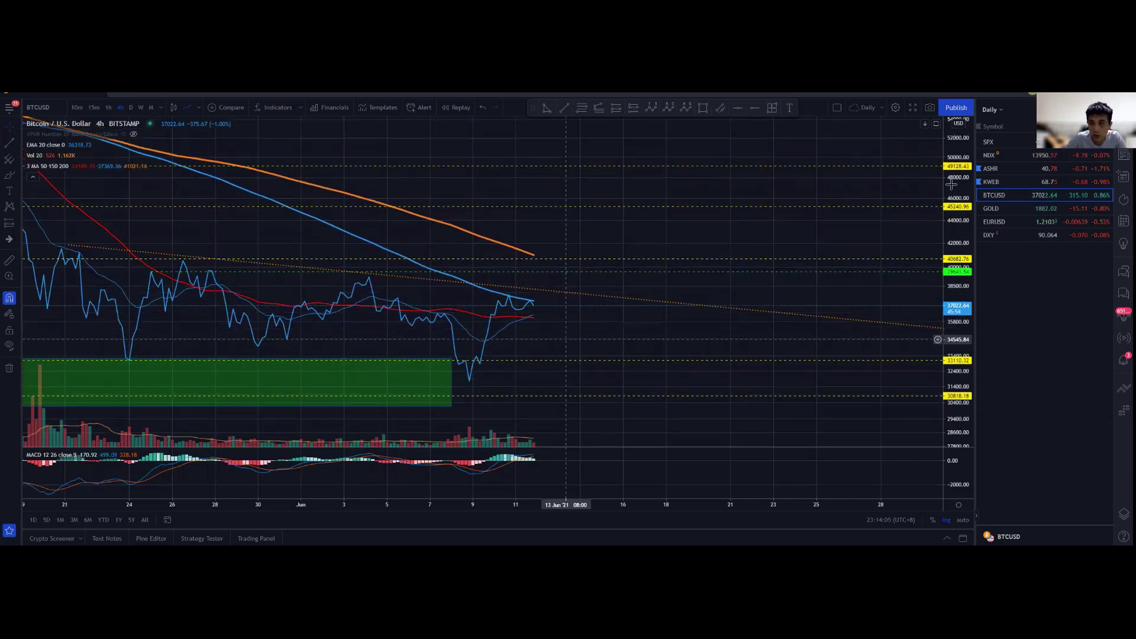
left_click(993, 141)
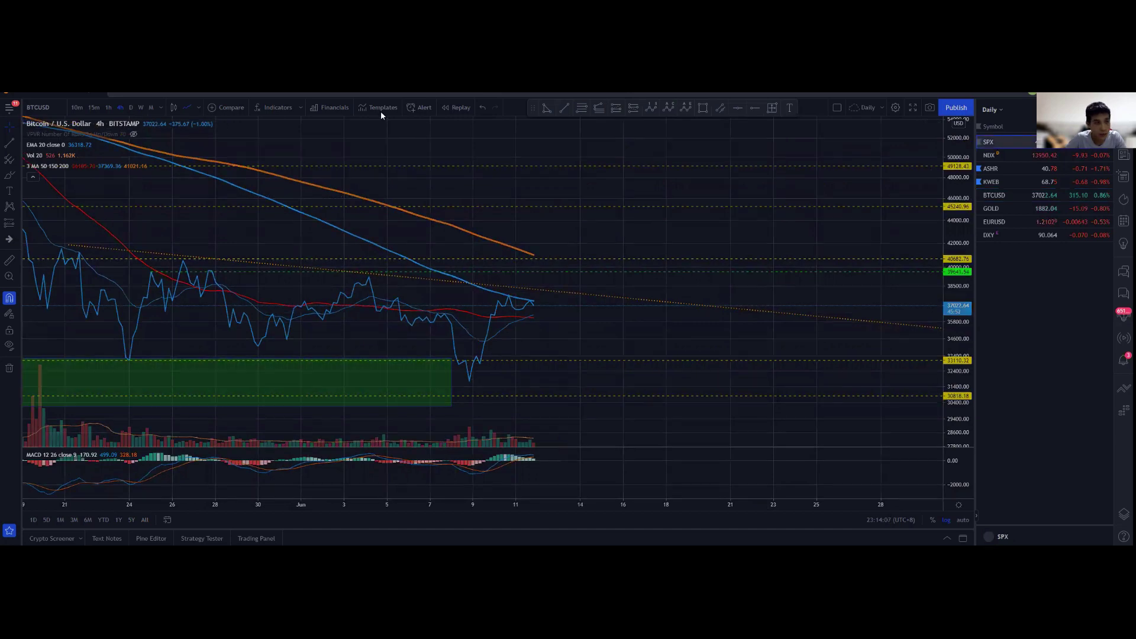
left_click(132, 109)
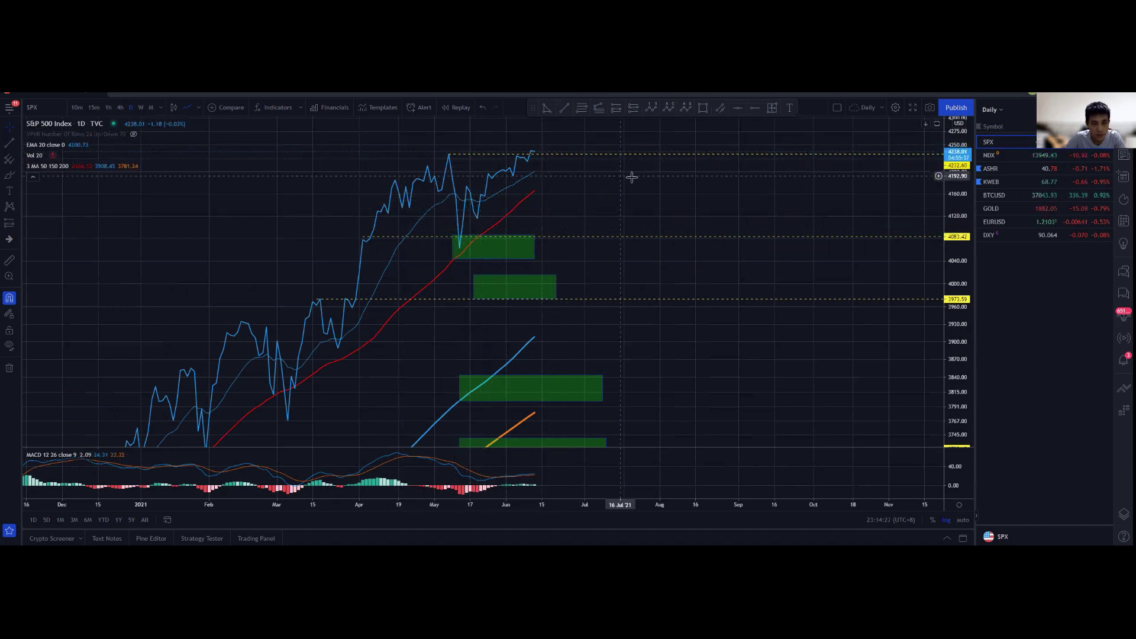
left_click_drag(957, 278, 956, 299)
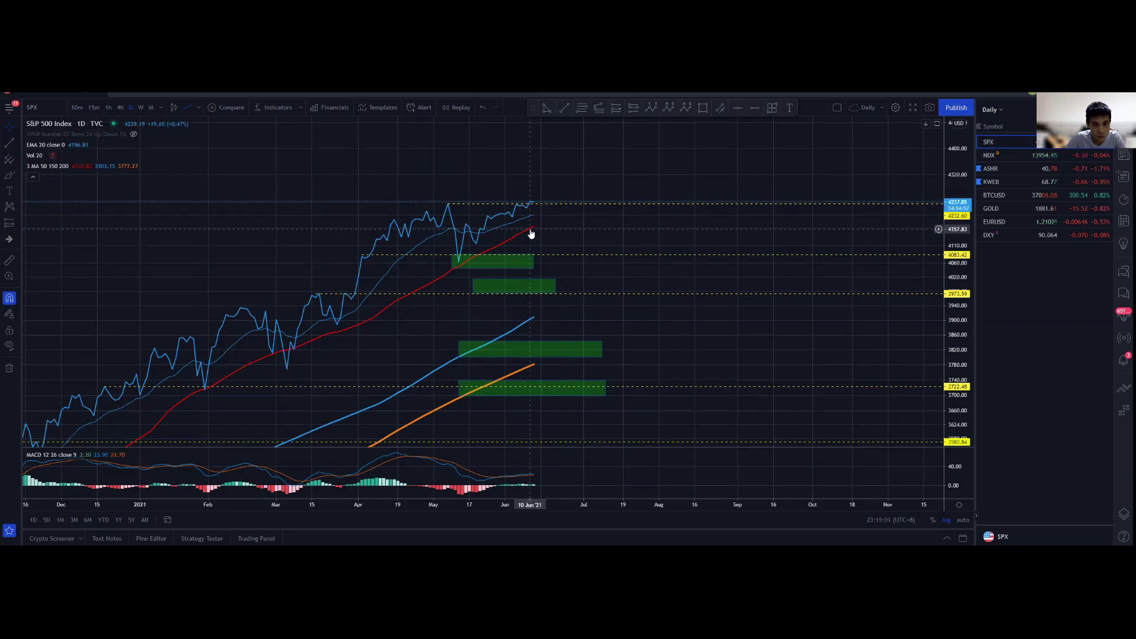
key("Down")
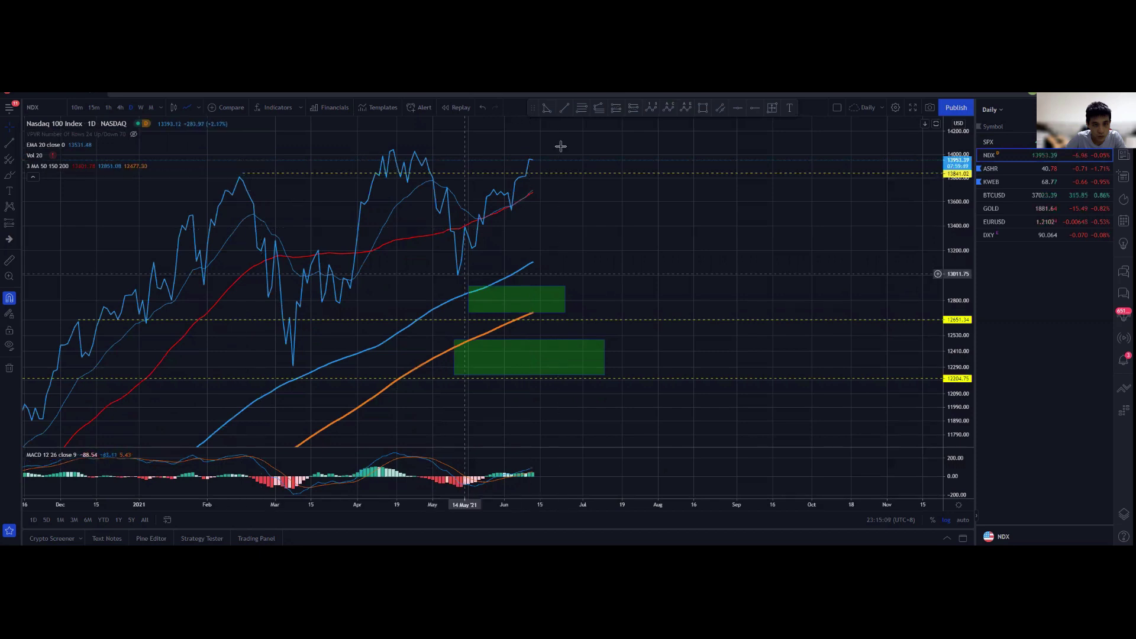
Zoom out and refit the Nasdaq 100 price scale, trying and discarding a measurement from the last bar
scroll(929, 198, "down", 2)
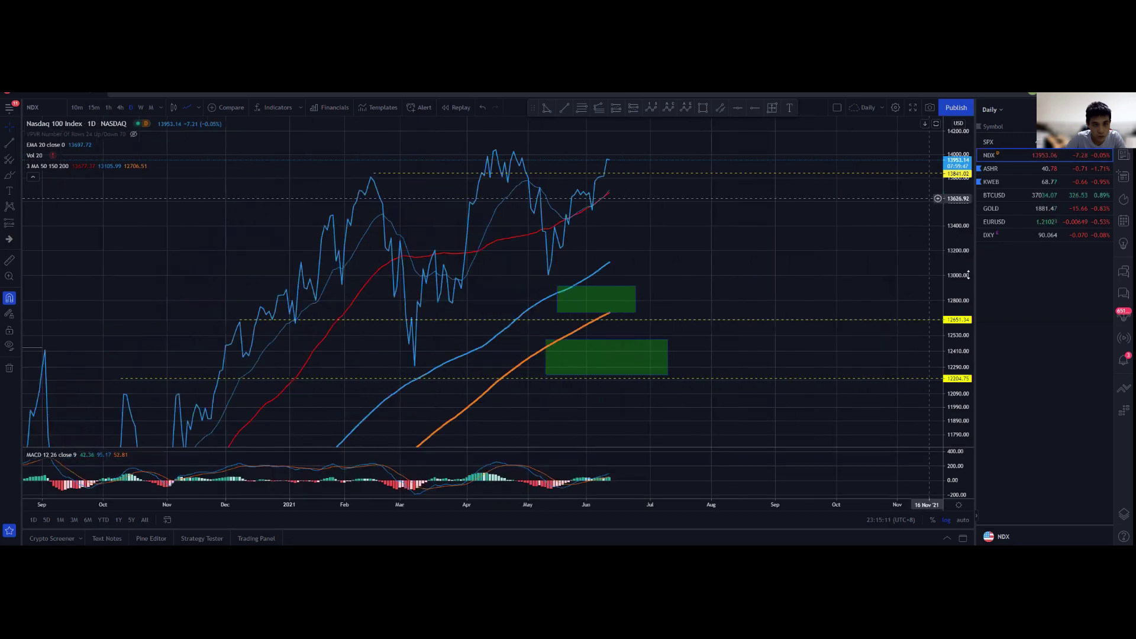
double_click(968, 331)
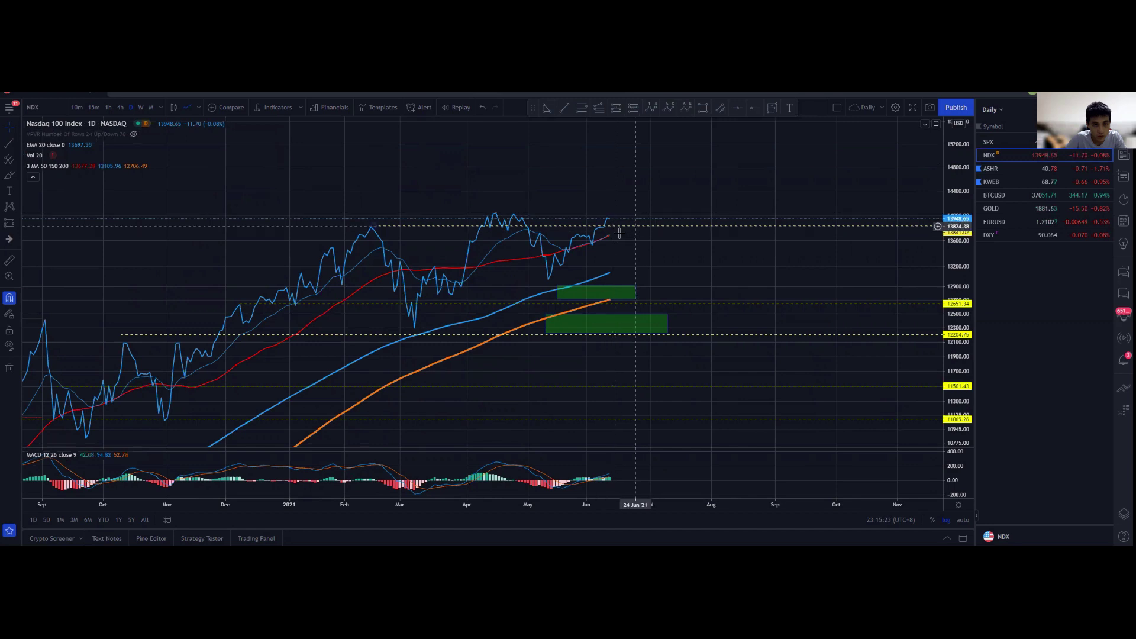
left_click_drag(651, 211, 594, 268)
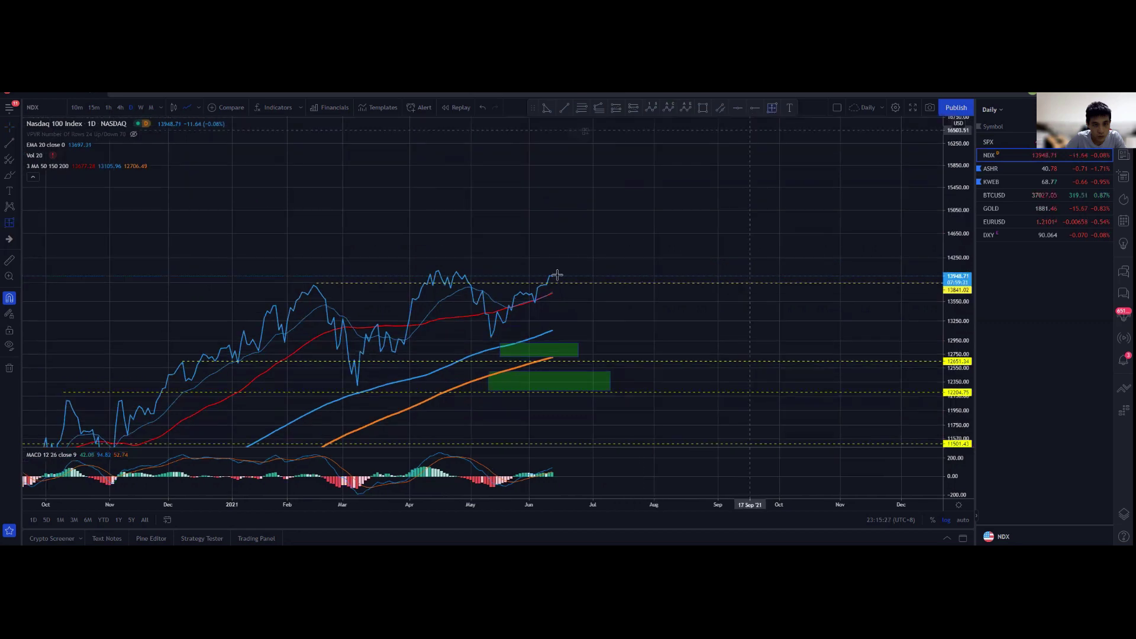
key("alt+v")
left_click(621, 185)
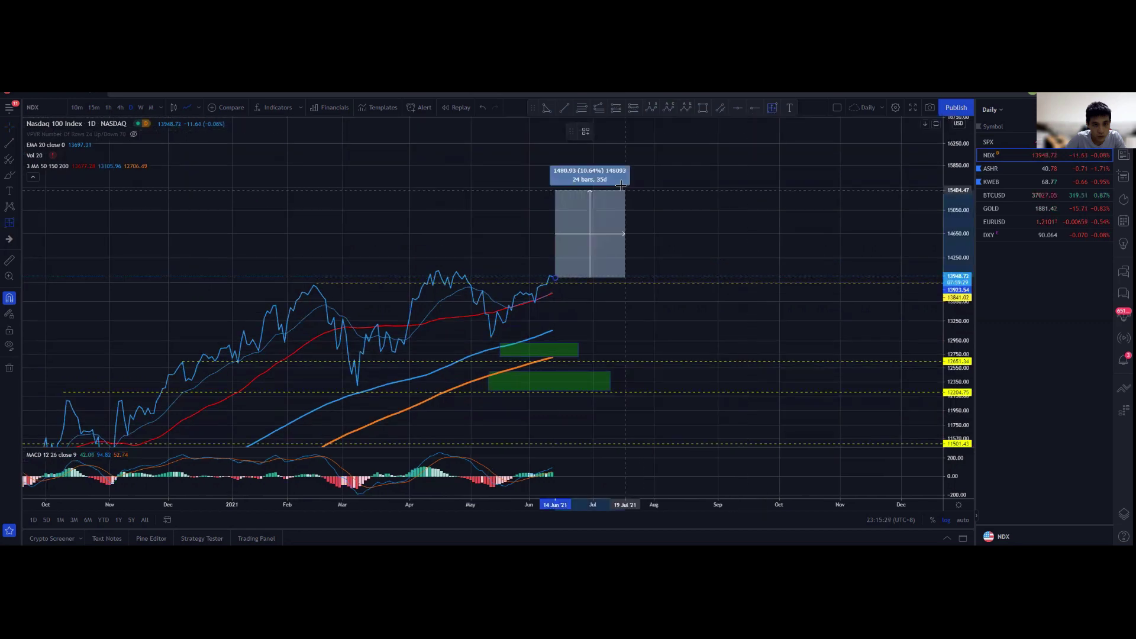
left_click(703, 148)
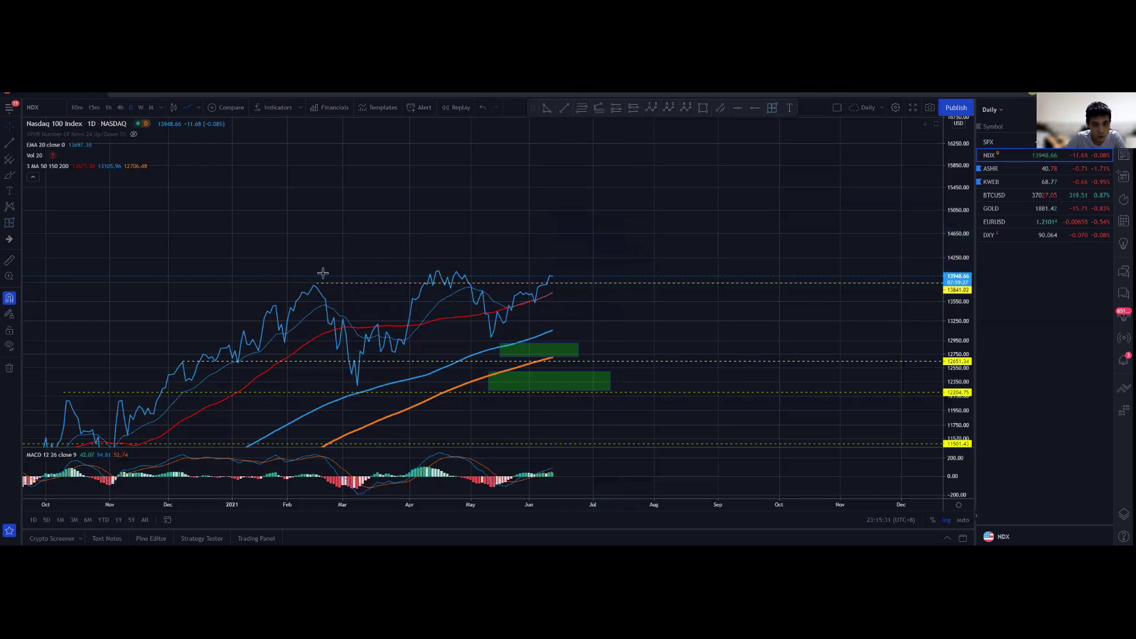
Measure the February high to March low drop (-1508.62, -9.77%) and move it onto the June bars
left_click(313, 279)
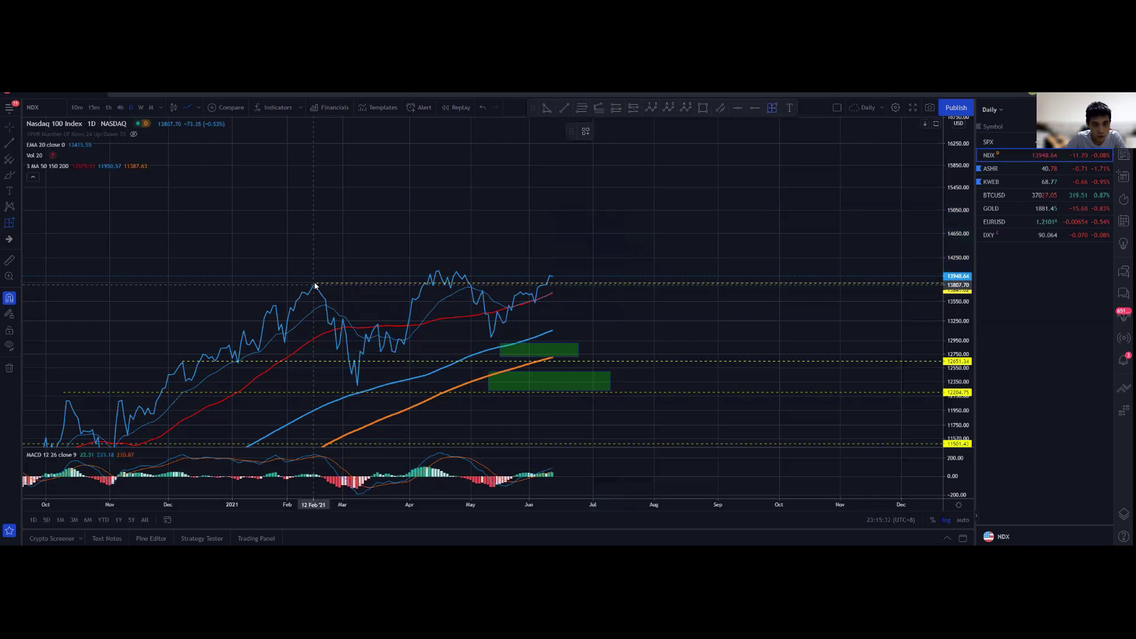
left_click(356, 385)
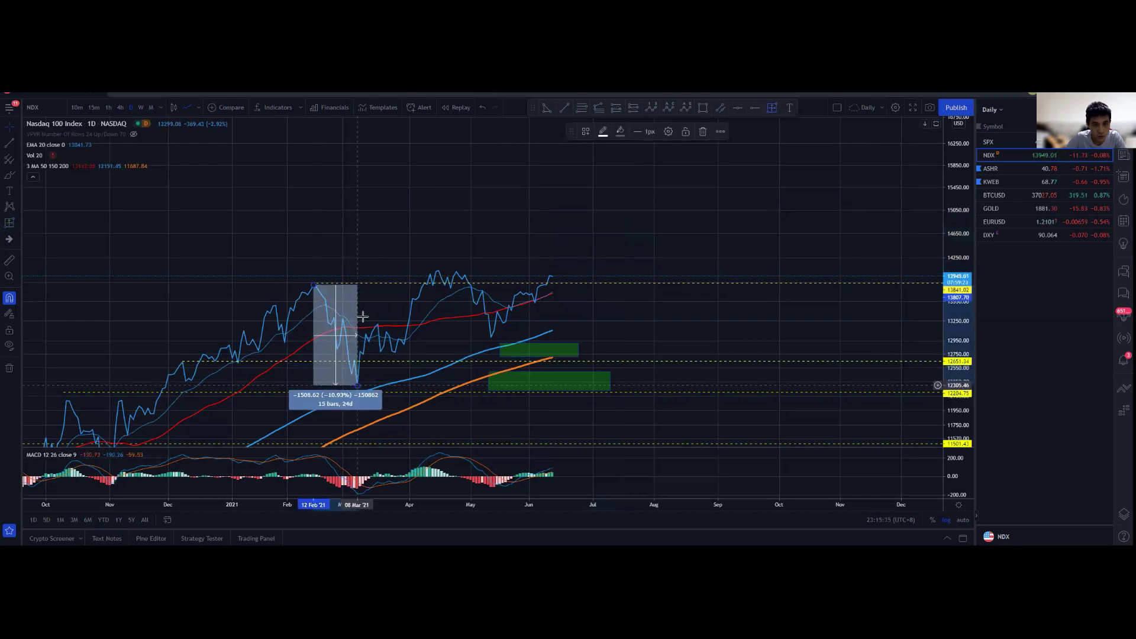
left_click_drag(354, 301, 595, 215)
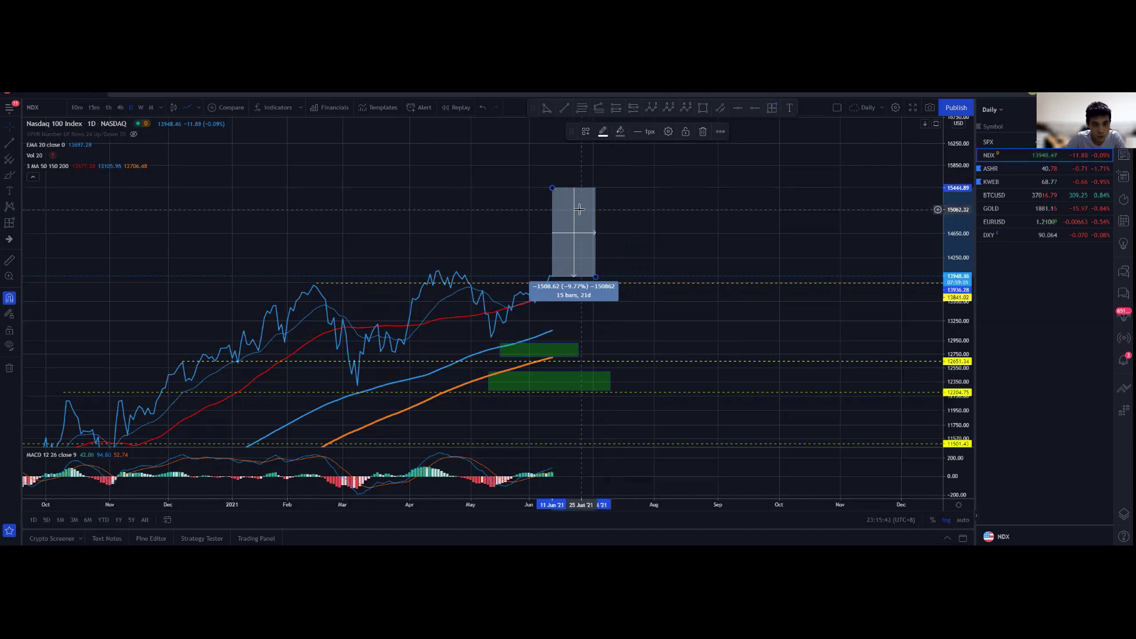
mouse_move(595, 210)
left_mouse_down()
mouse_move(652, 206)
mouse_move(605, 208)
mouse_move(622, 220)
left_mouse_up()
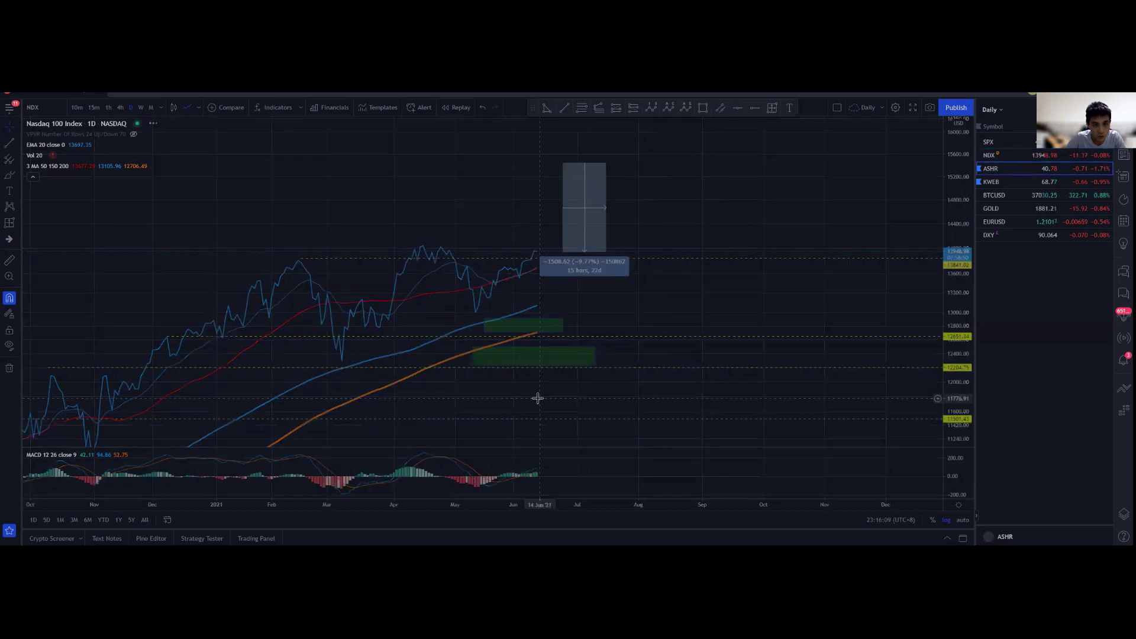
Step through the watchlist from the ASHR daily chart to the KWEB daily chart
key("Down")
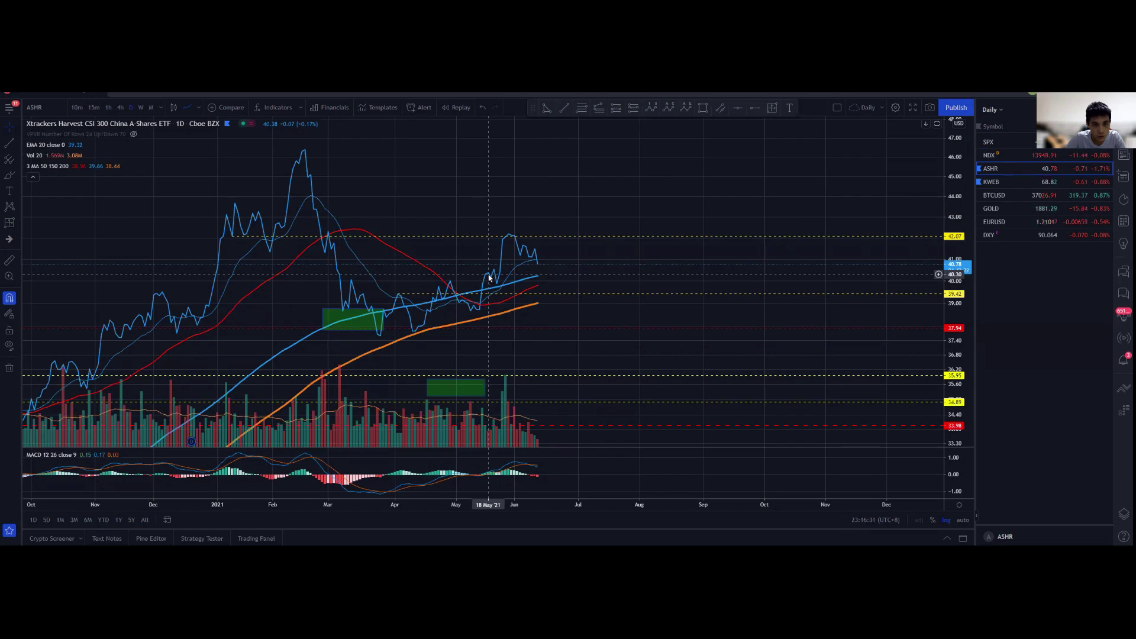
key("Down")
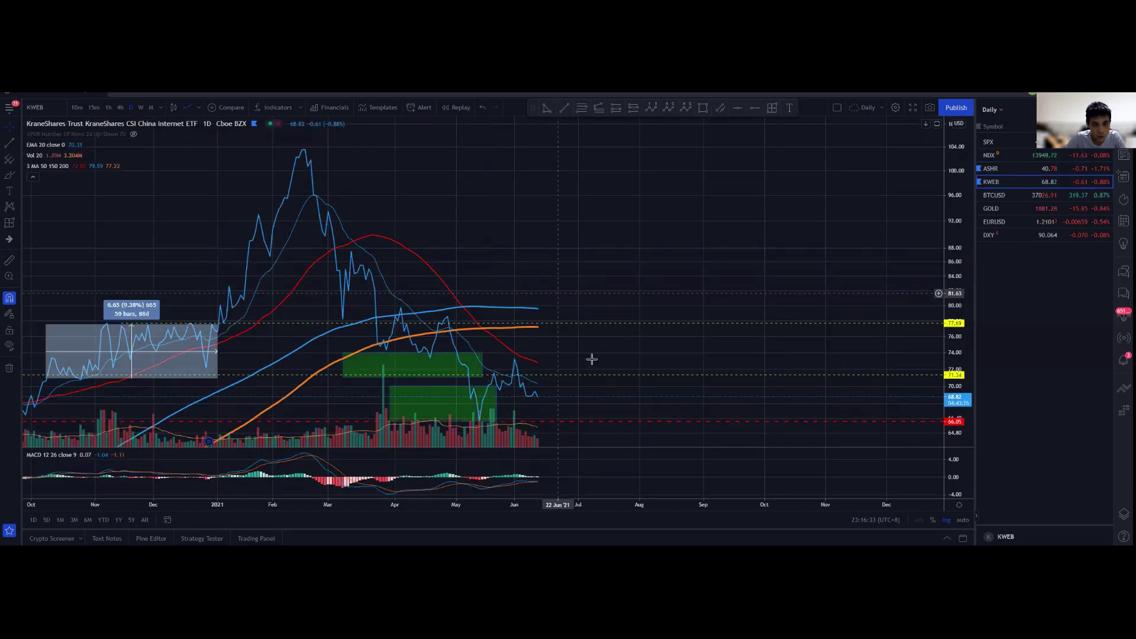
left_click_drag(567, 312, 530, 331)
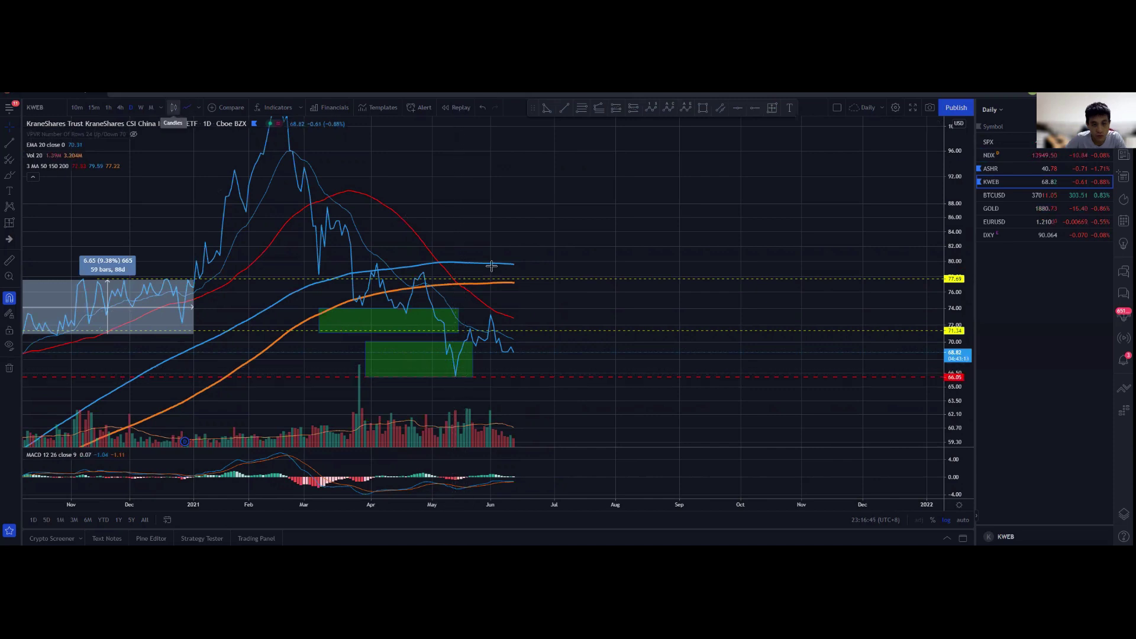
left_click_drag(517, 324, 574, 324)
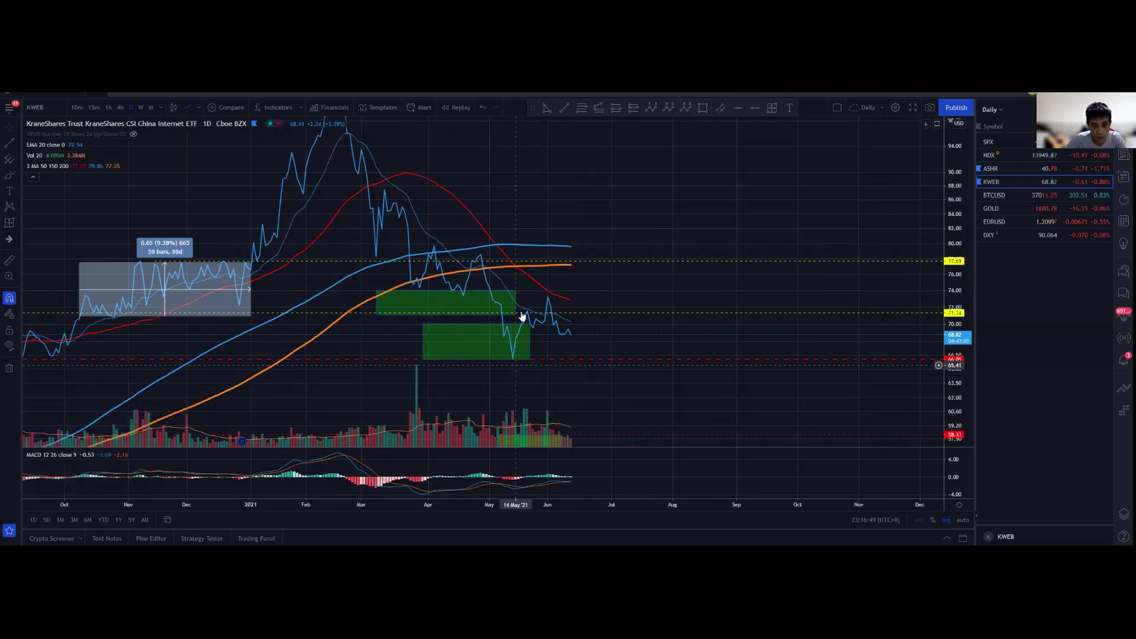
left_click(176, 110)
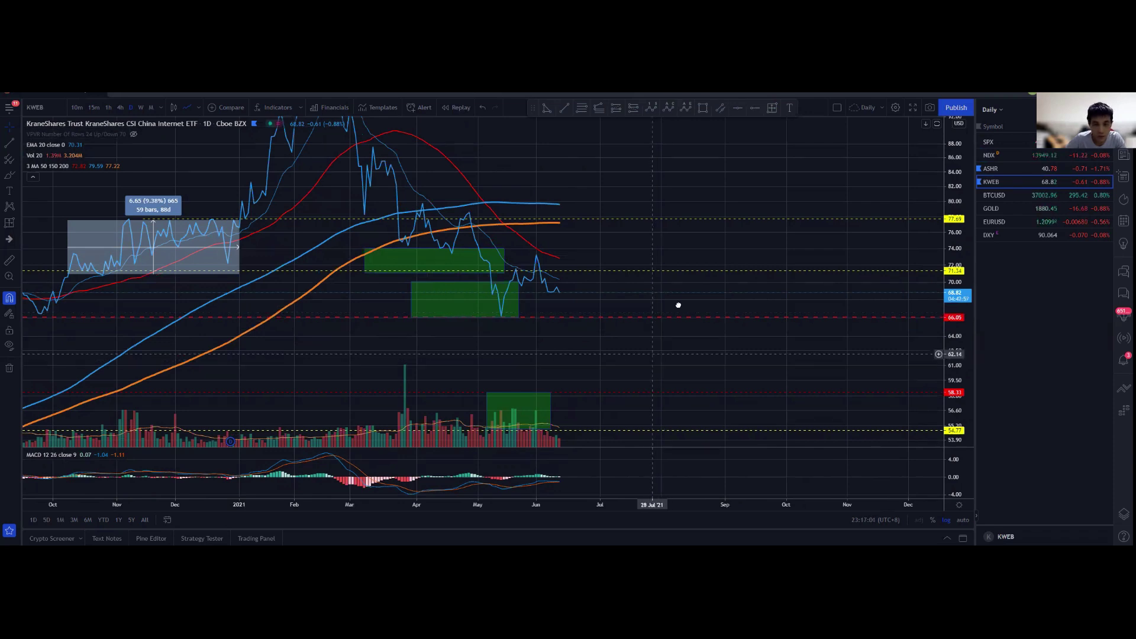
left_click_drag(652, 354, 678, 305)
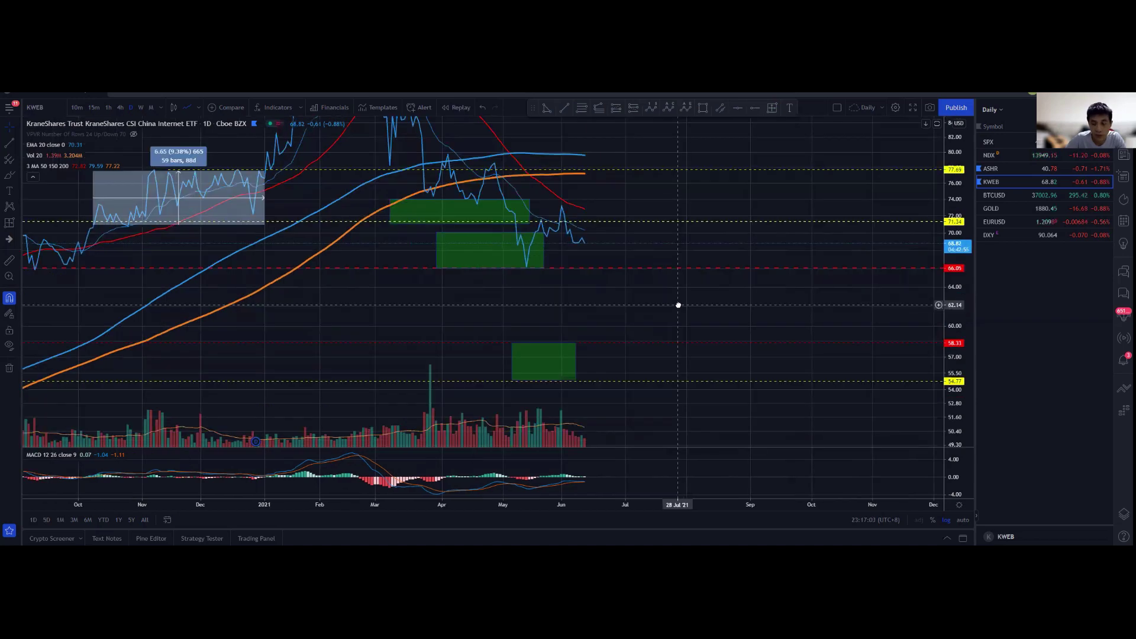
Load BTCUSD as 4-hour candlesticks with the price scale auto-fitted
key("Down")
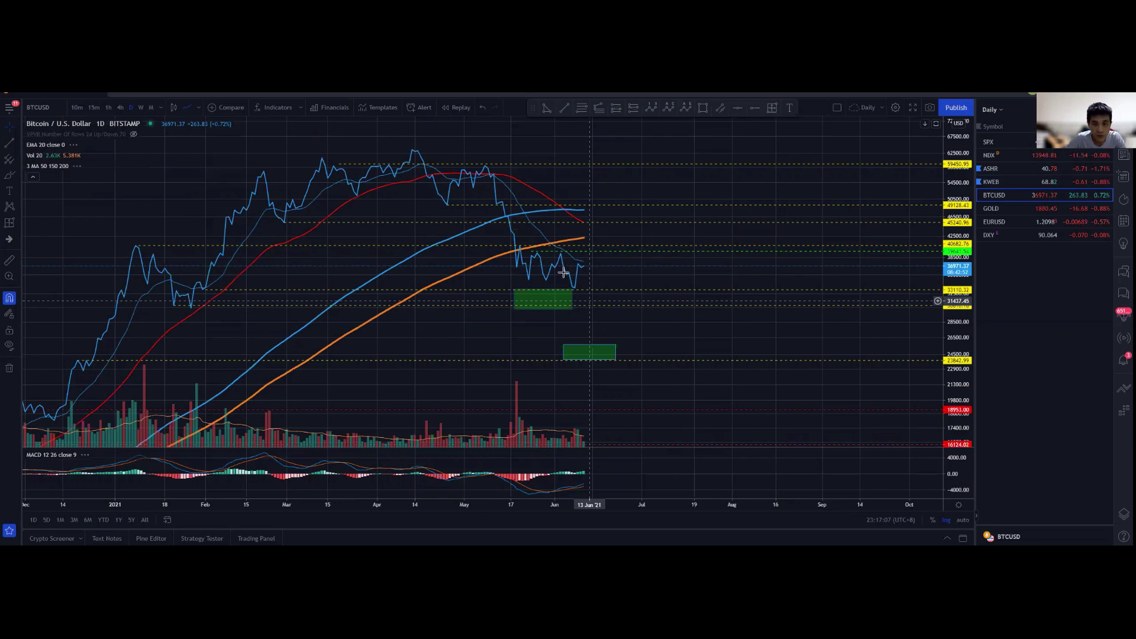
scroll(542, 262, "up", 3)
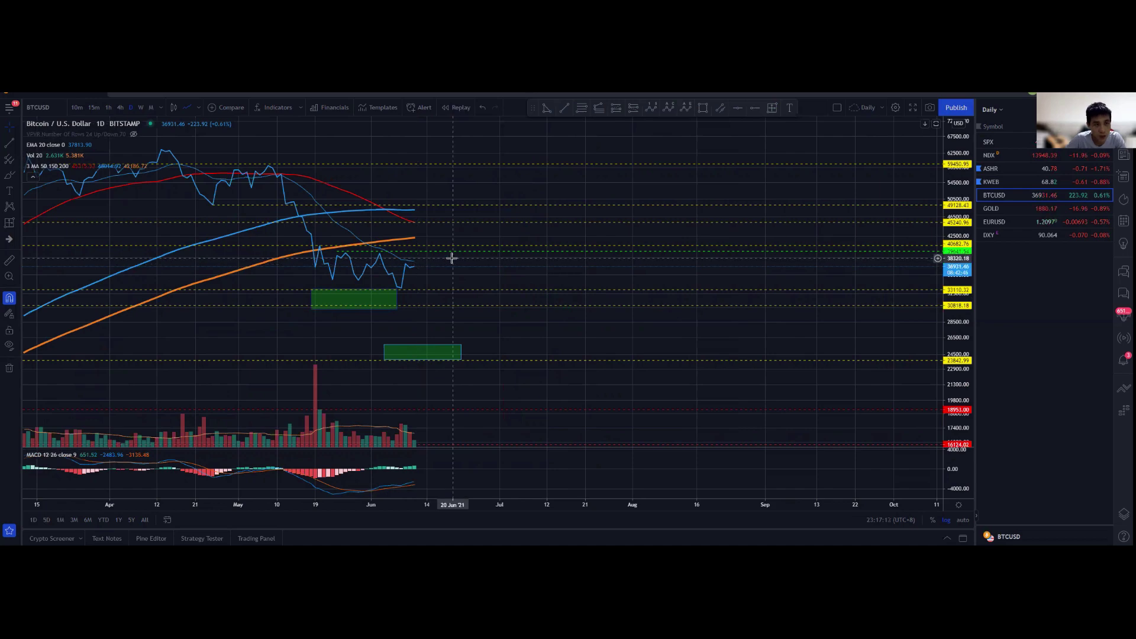
left_click(120, 109)
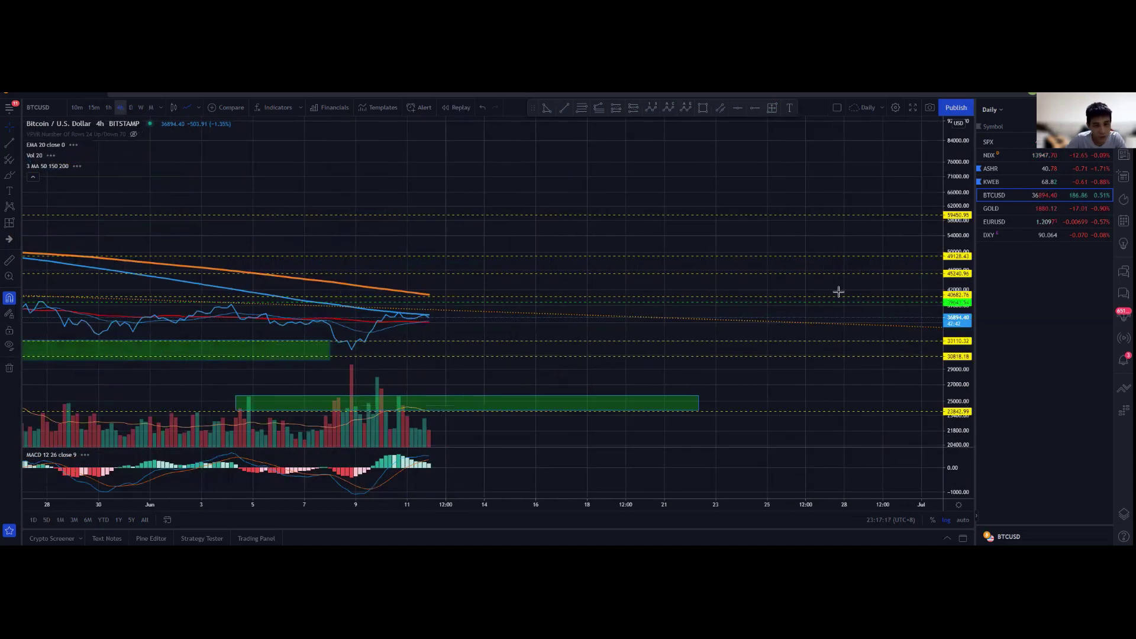
double_click(962, 317)
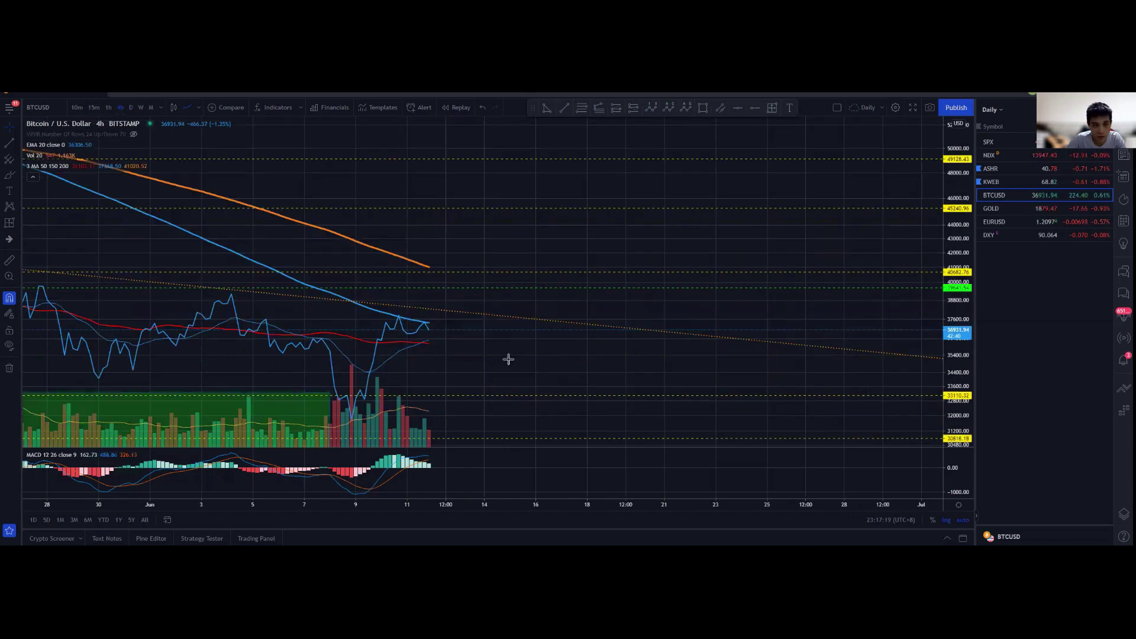
left_click(173, 109)
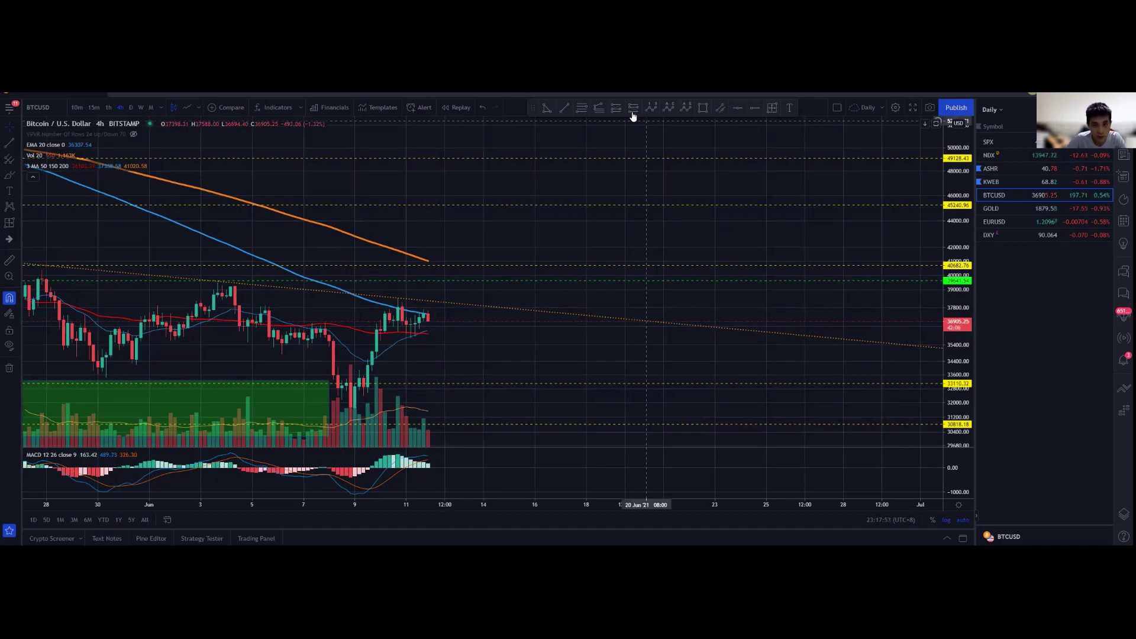
Place a Short Position box at the latest bar of the BTCUSD 4h line chart
key("alt+f")
key("alt+l")
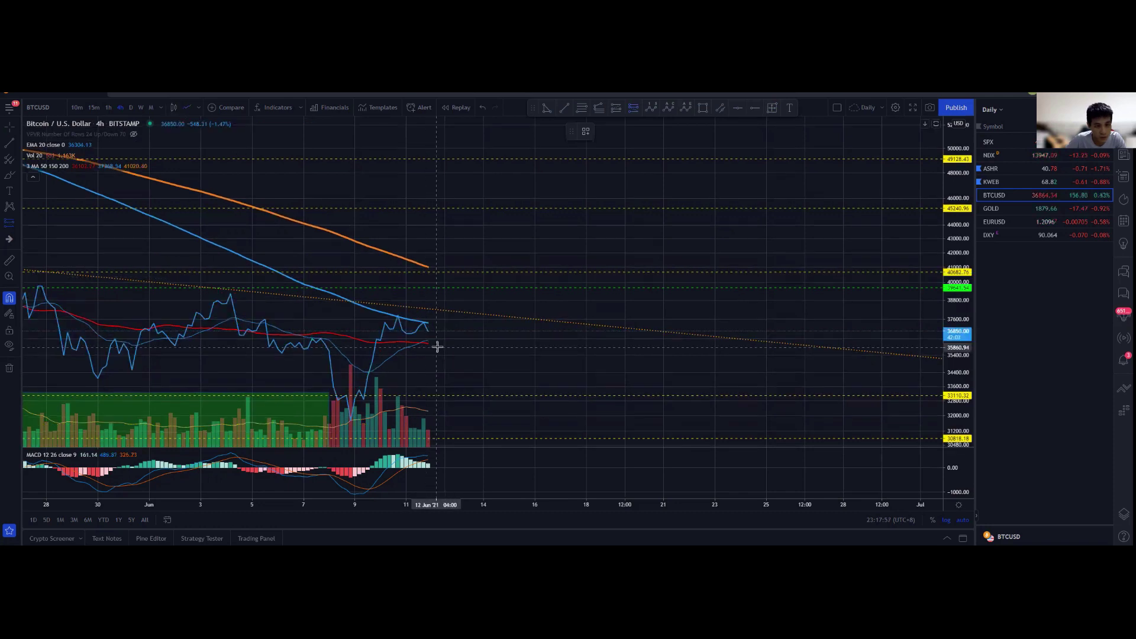
left_click(435, 347)
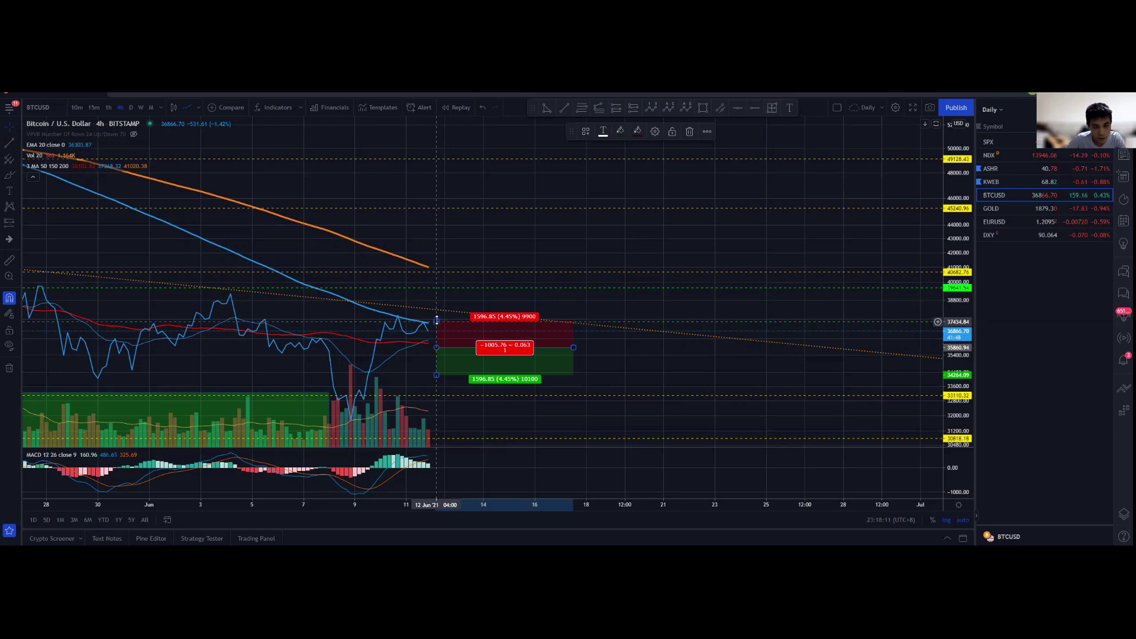
Adjust the short box to a stop near 37,657, entry 35,570 and target near 32,353
left_click_drag(437, 322, 438, 319)
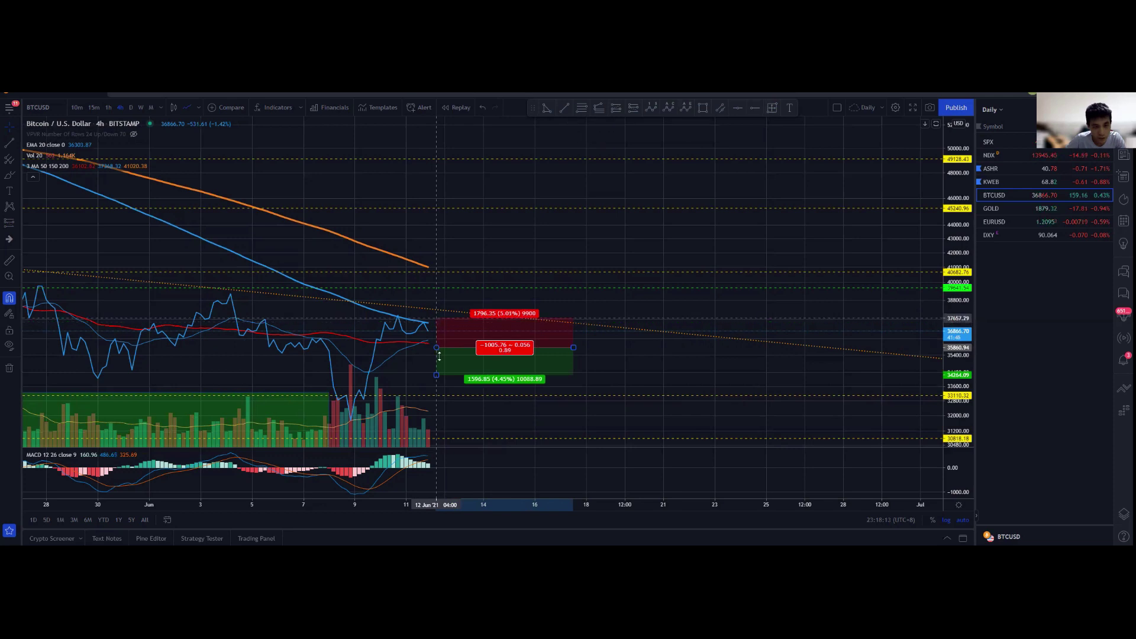
mouse_move(439, 382)
left_mouse_down()
mouse_move(438, 407)
mouse_move(438, 395)
left_mouse_up()
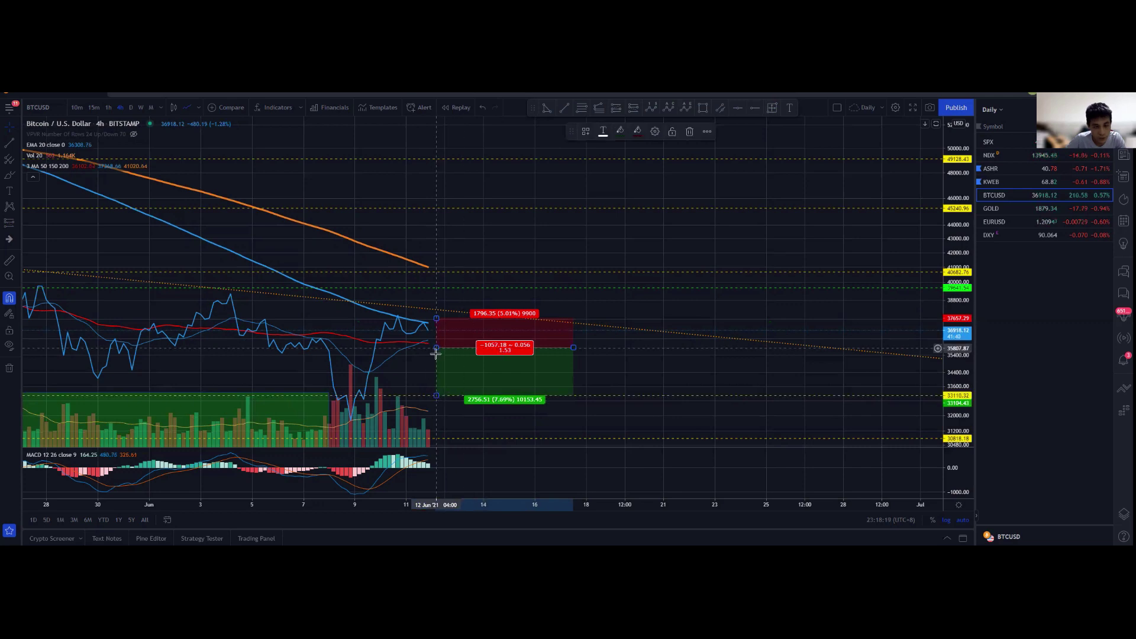
left_click_drag(435, 348, 436, 354)
left_click(435, 397)
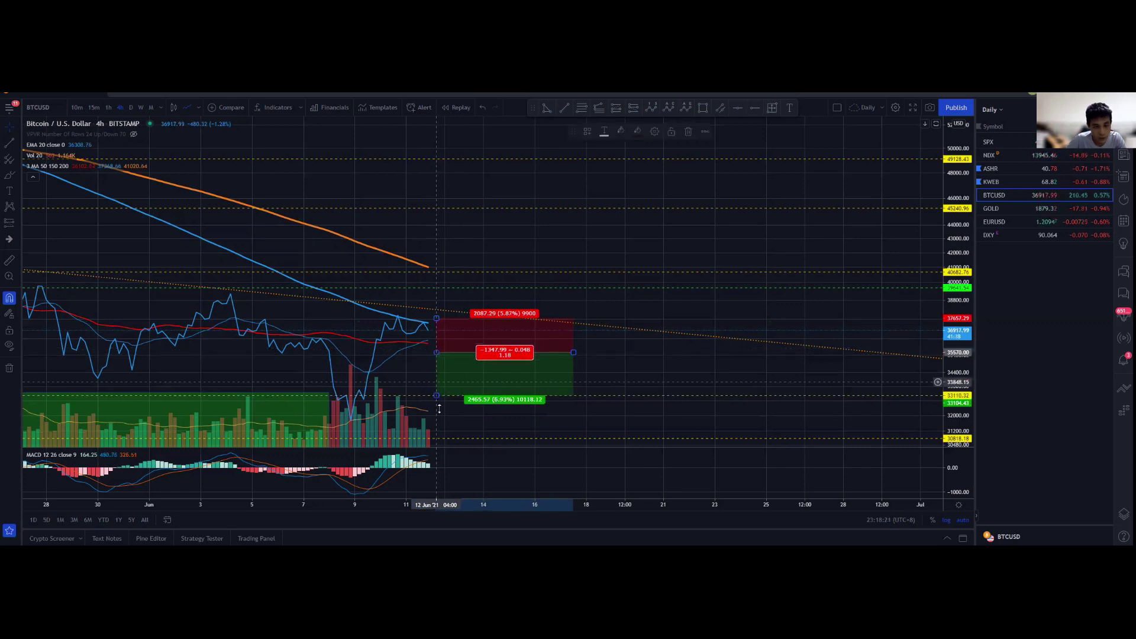
left_click_drag(439, 409, 439, 408)
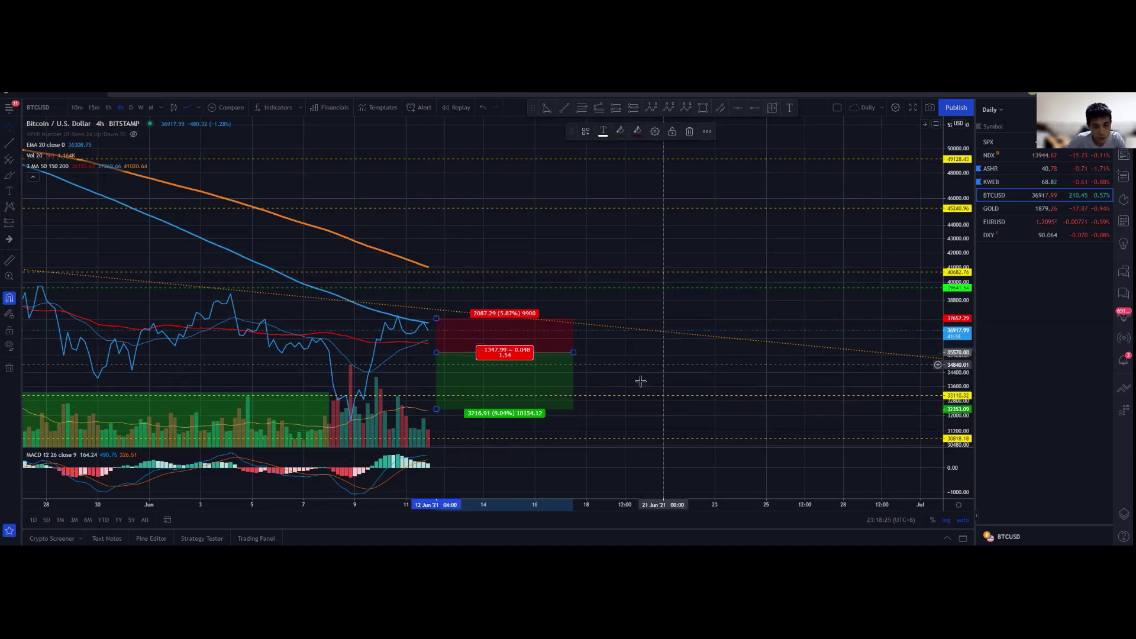
left_click_drag(667, 344, 697, 345)
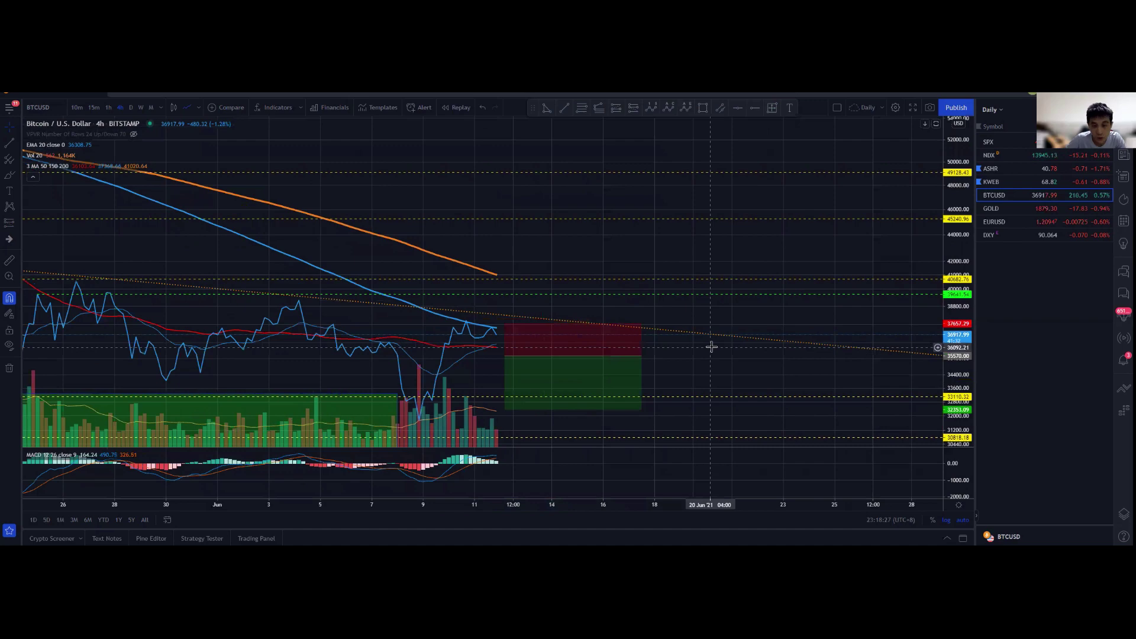
Show Excel's Daily Finance sheet and select the 11 Jun 2021 BTCUSD comment cell P1956
key("alt+Tab")
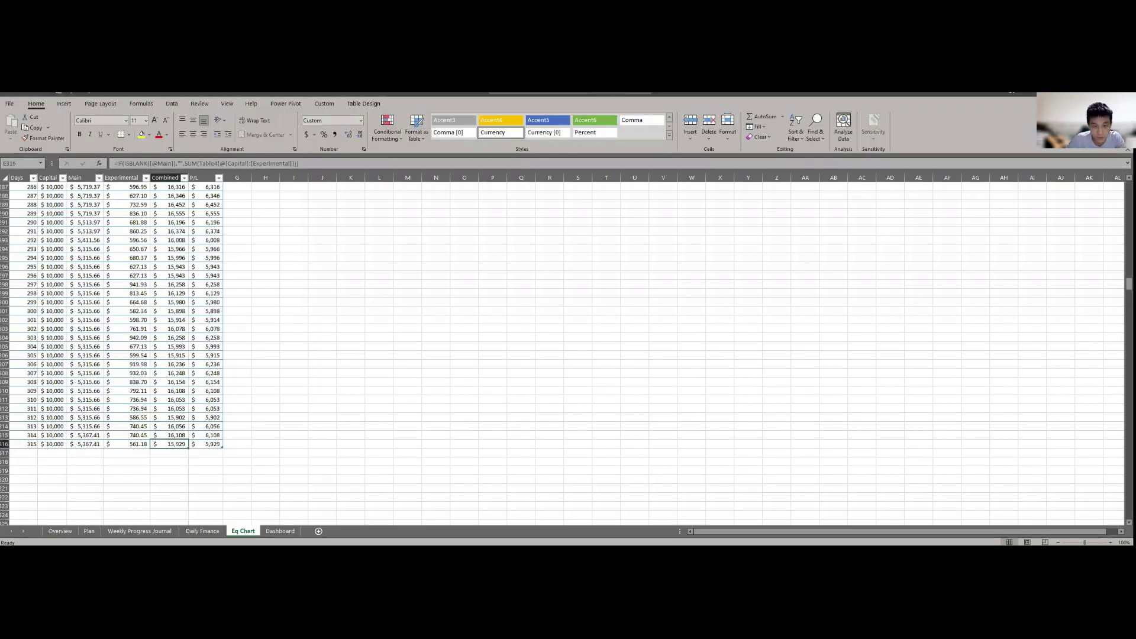
key("ctrl+Page_Up")
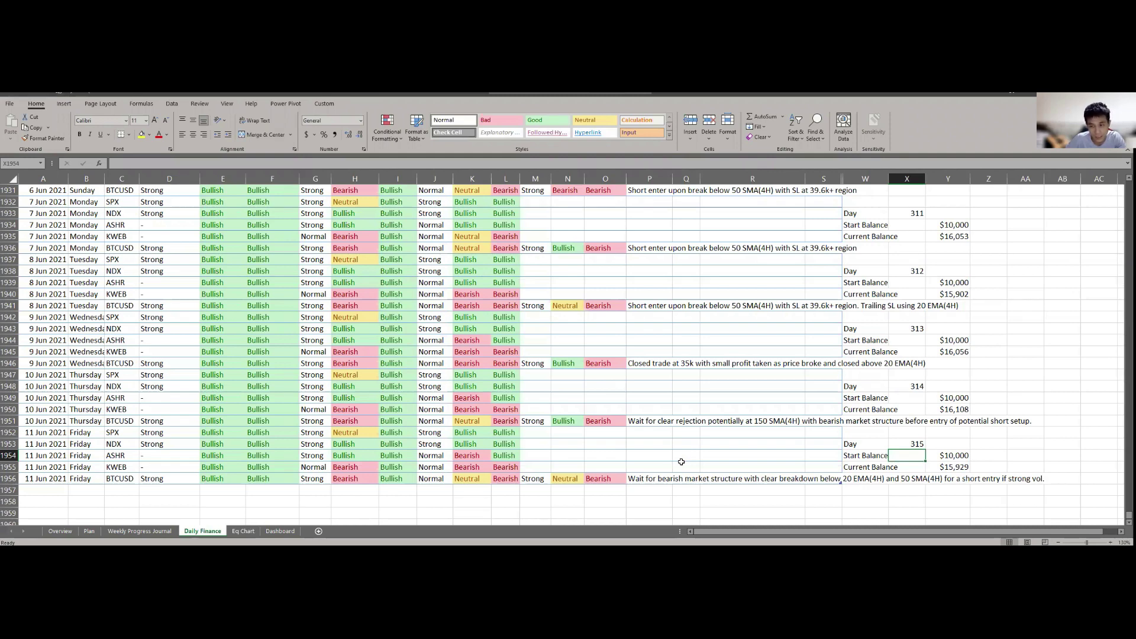
left_click(632, 477)
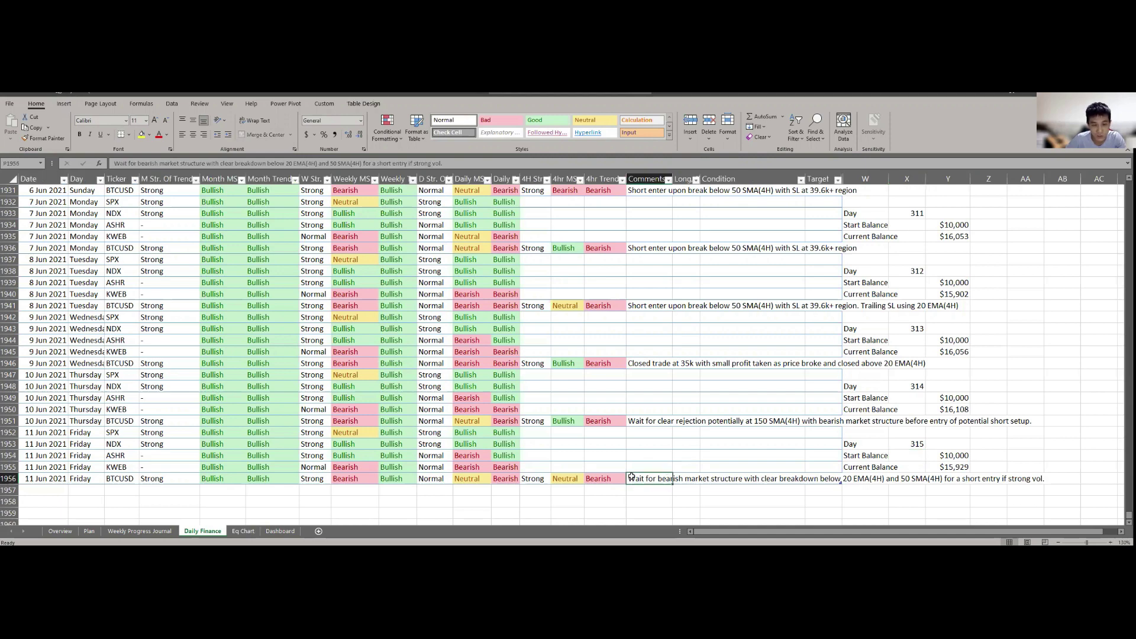